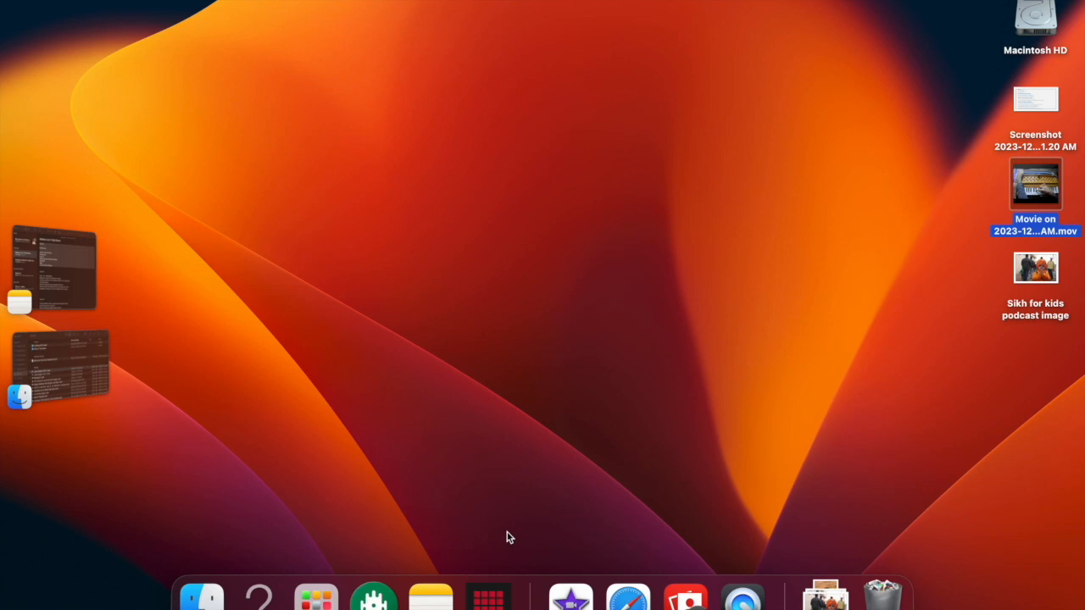
Step: Find and launch Ableton Live 11 Lite
key("super+space")
type("live")
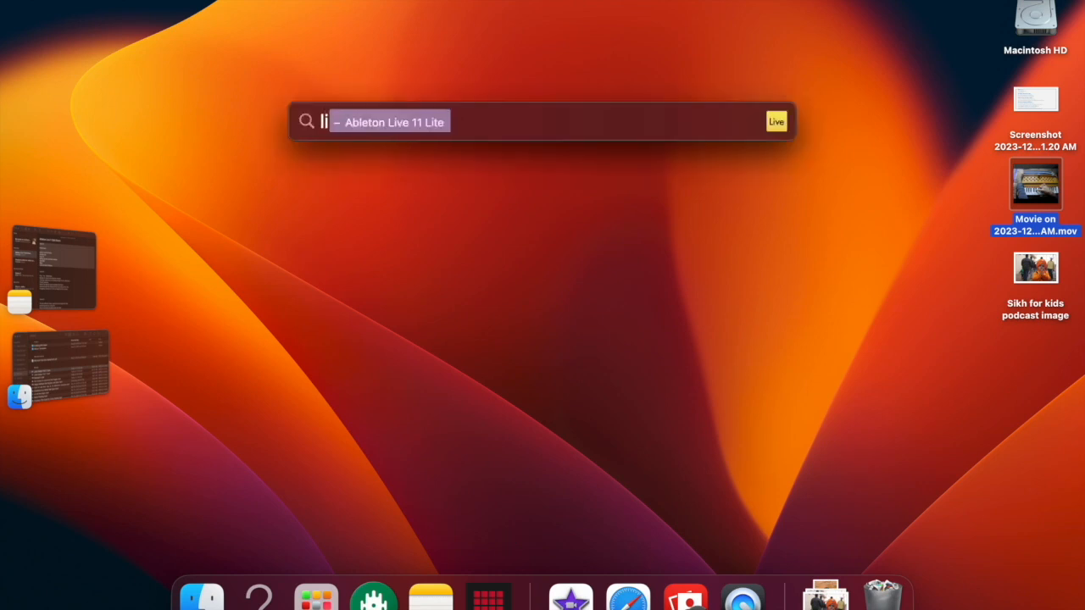
key("Return")
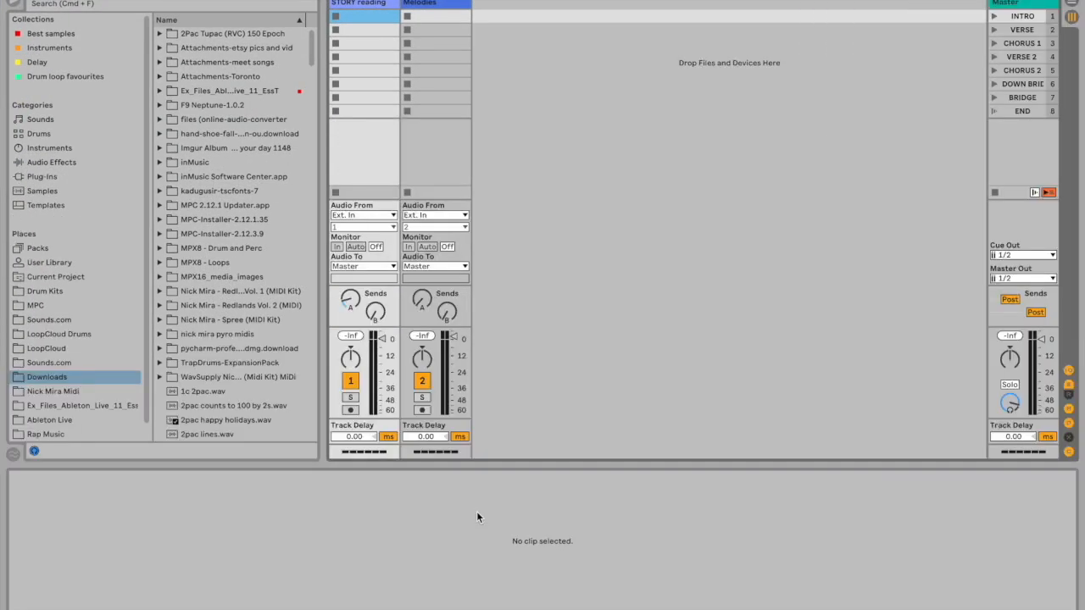
Step: Switch to Notes and expand the window with the "Ableton Live 11 Skill Share" note to full screen
key("super+Tab")
key("super+Tab")
key("super+Tab")
key("super+Tab")
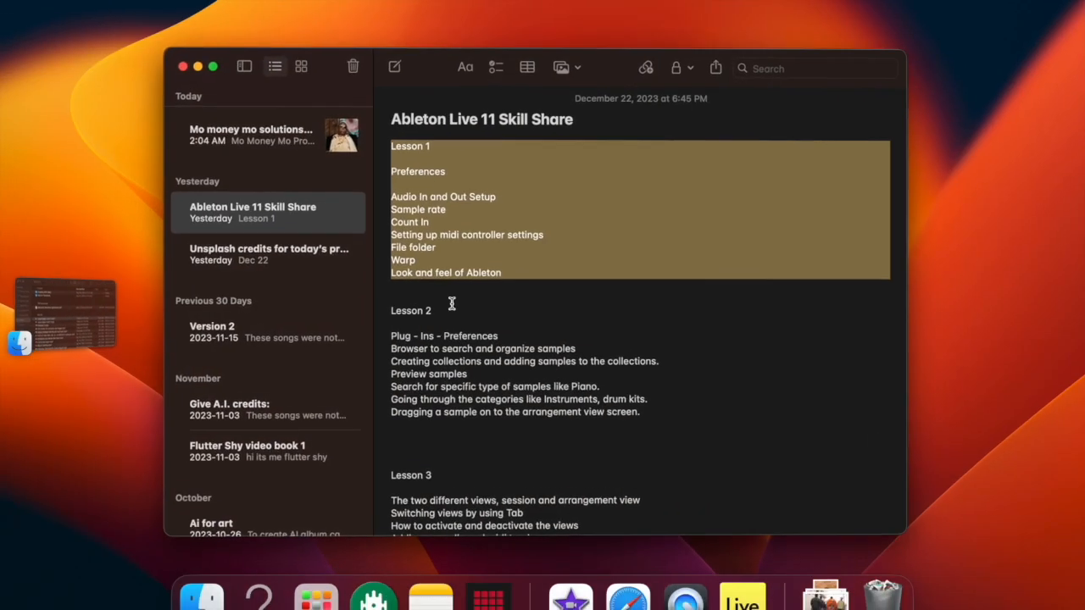
left_click(215, 64)
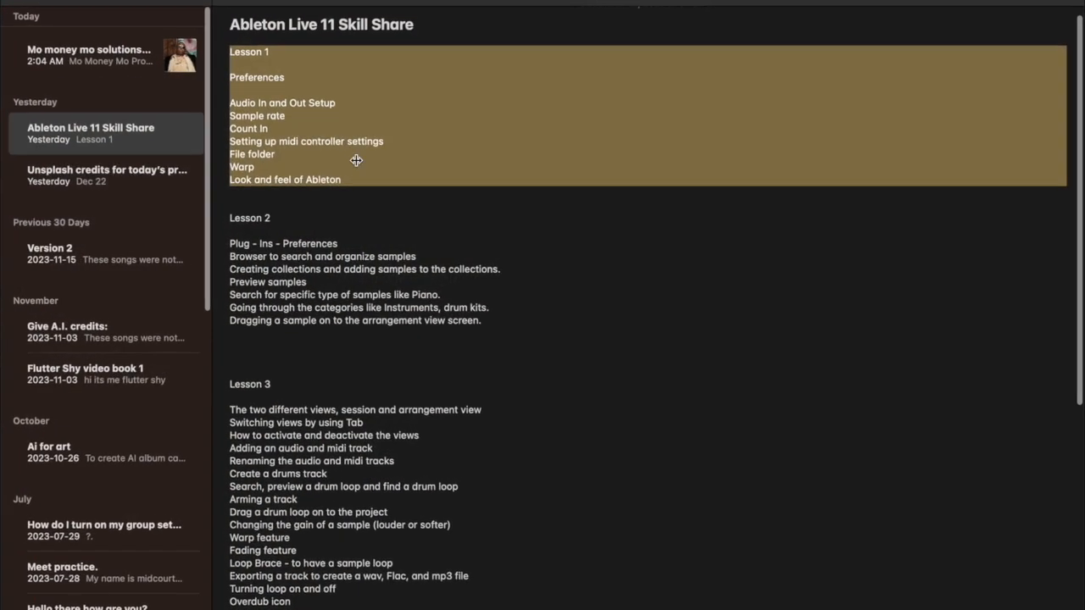
Step: Narrow the notes list and highlight the Lesson 1 topics from "Audio In and Out Setup" to "Look and feel of Ableton"
left_click(342, 133)
left_click_drag(359, 180, 227, 79)
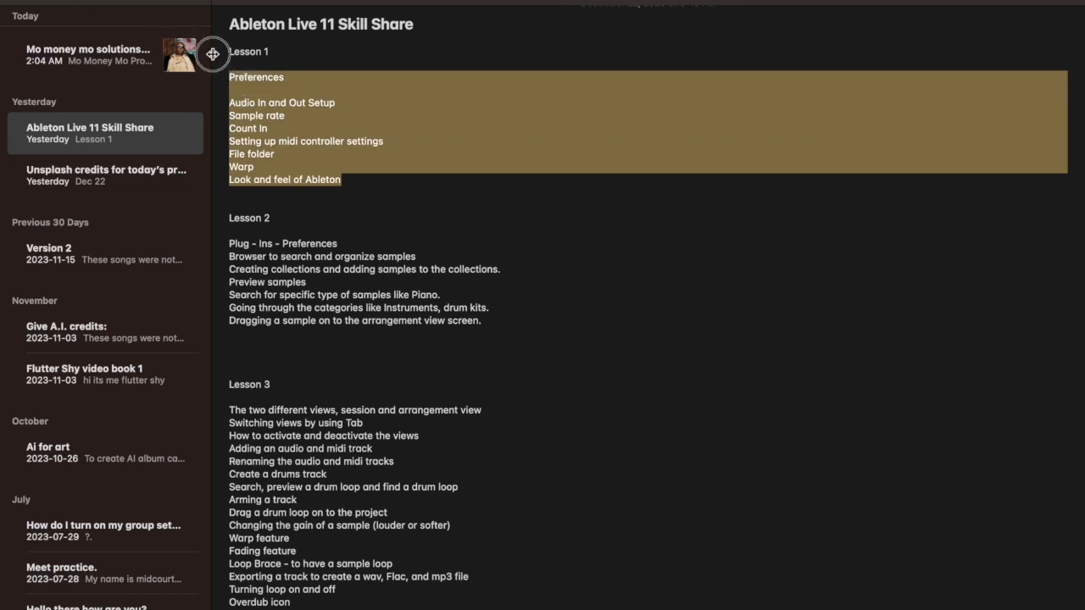
left_click_drag(211, 48, 144, 56)
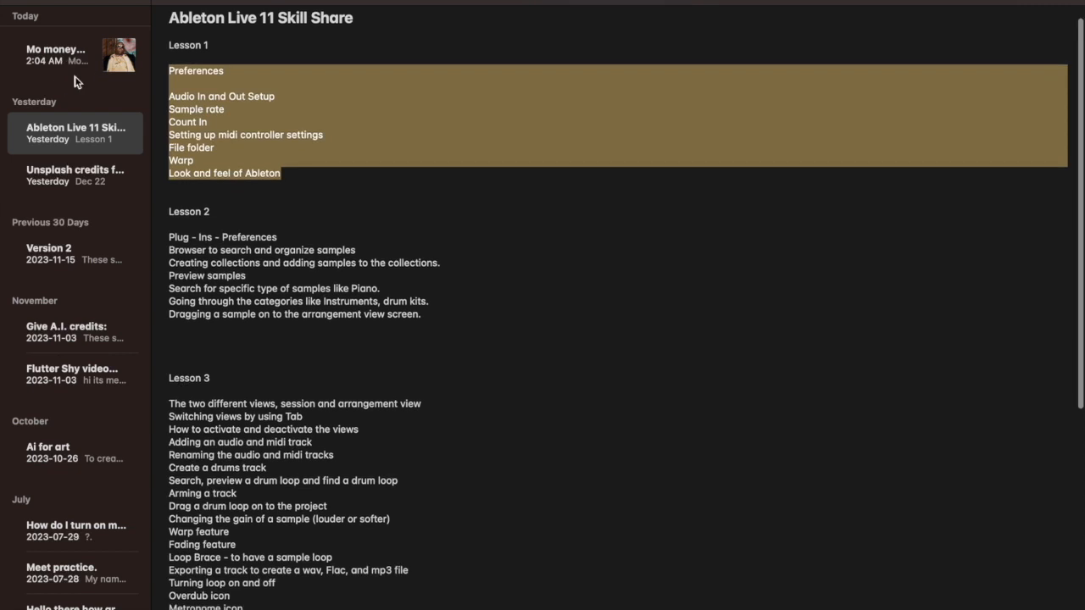
left_click(228, 132)
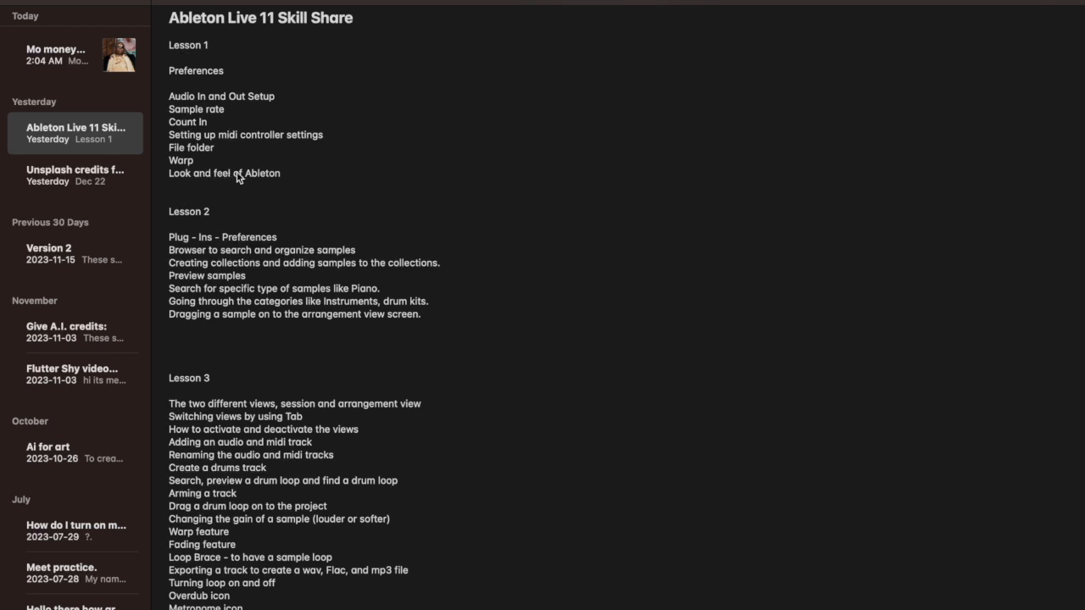
left_click_drag(285, 175, 160, 102)
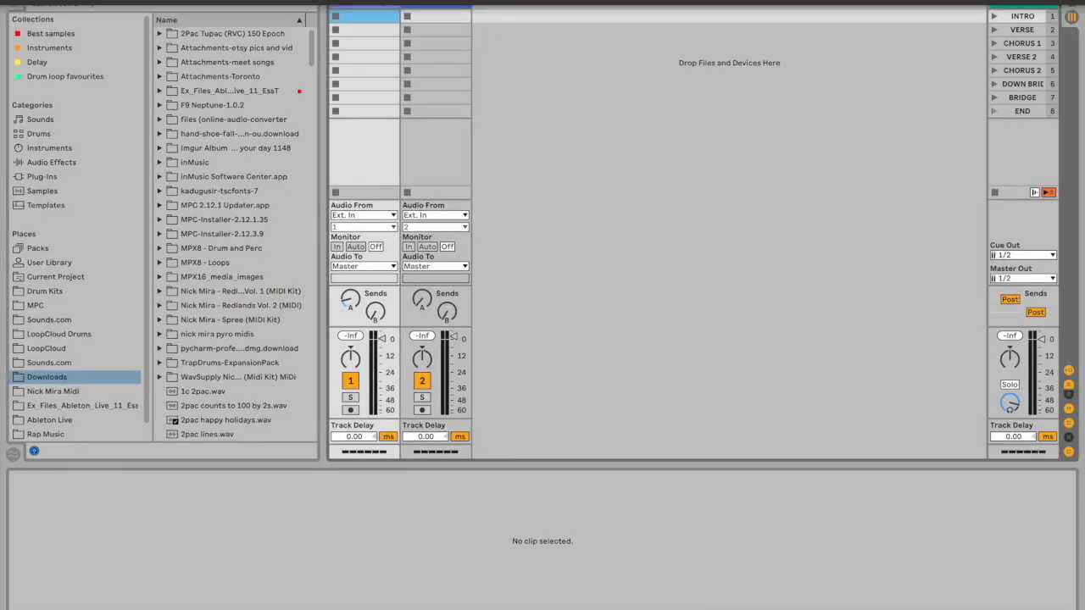
Step: Switch back to Ableton Live and open its Audio preferences
left_click(47, 0)
left_click(72, 29)
left_click(396, 105)
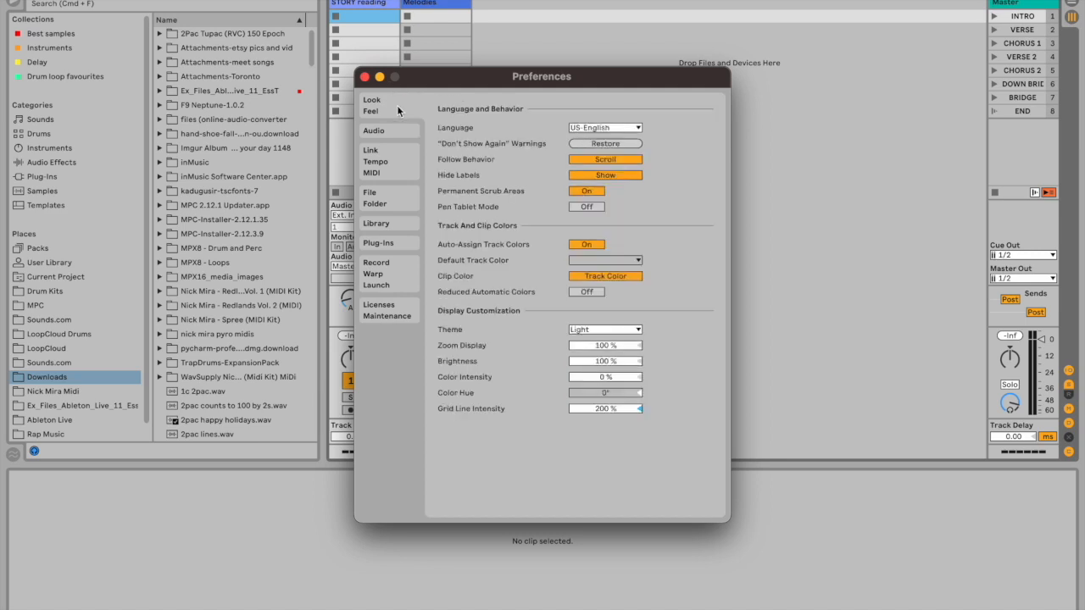
left_click(384, 132)
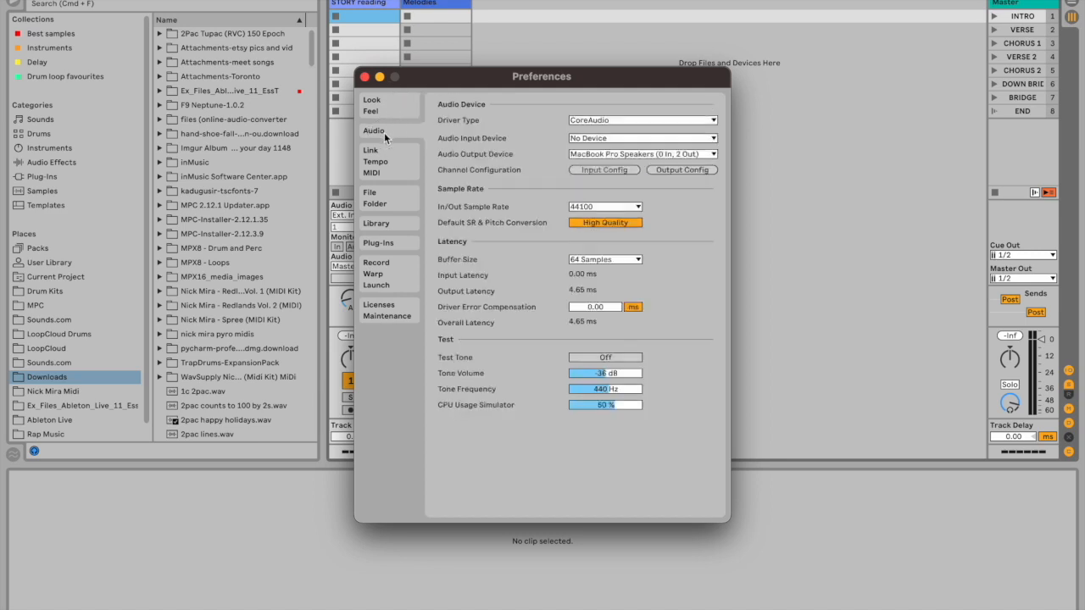
Step: Examine the available options for the audio input device, audio output device and in/out sample rate
left_click(622, 139)
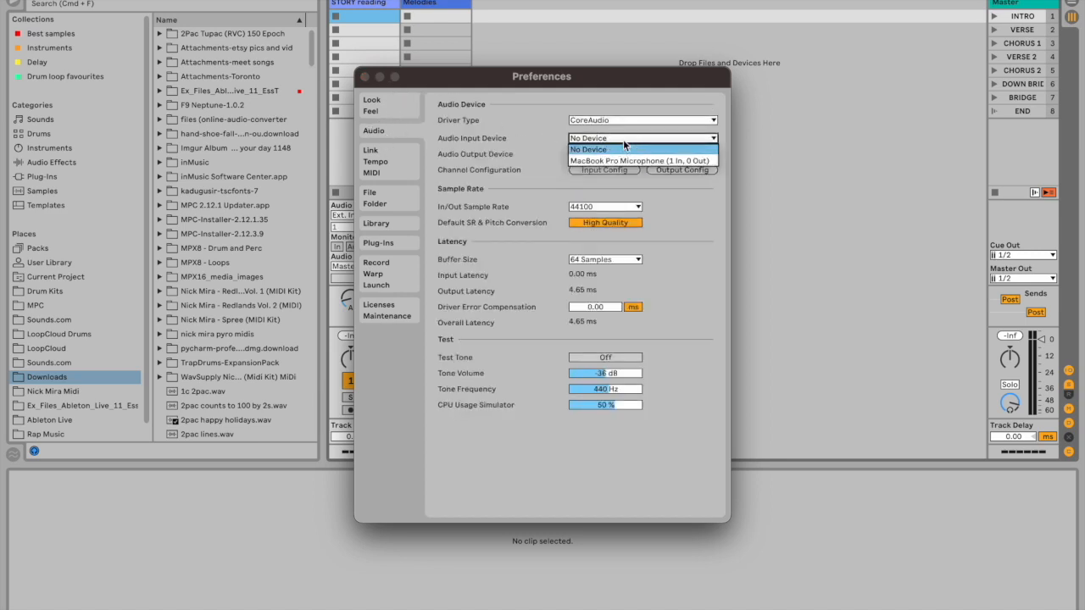
left_click(666, 189)
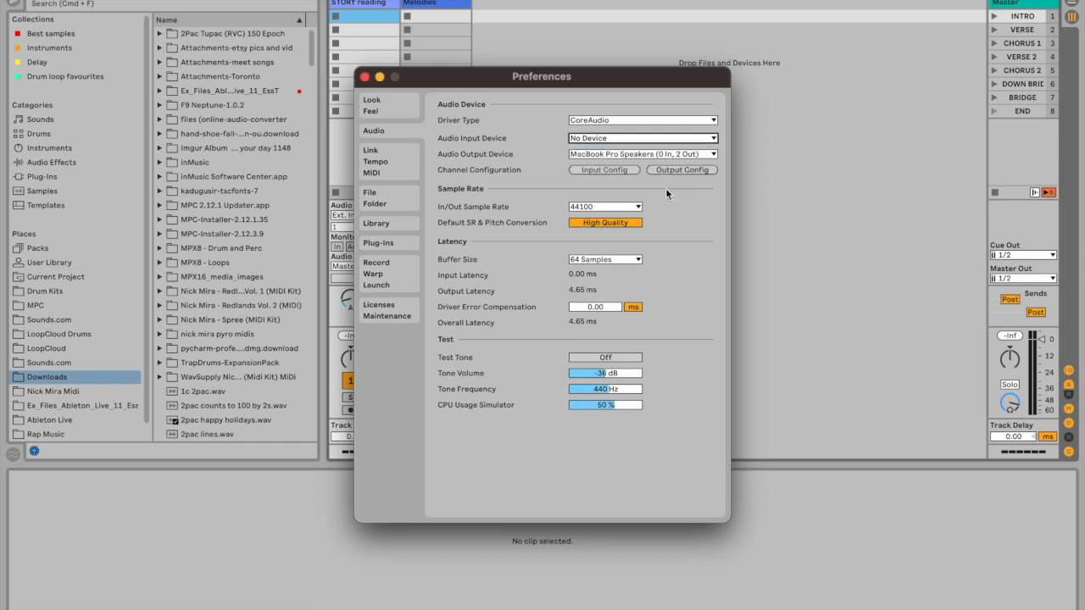
left_click(653, 142)
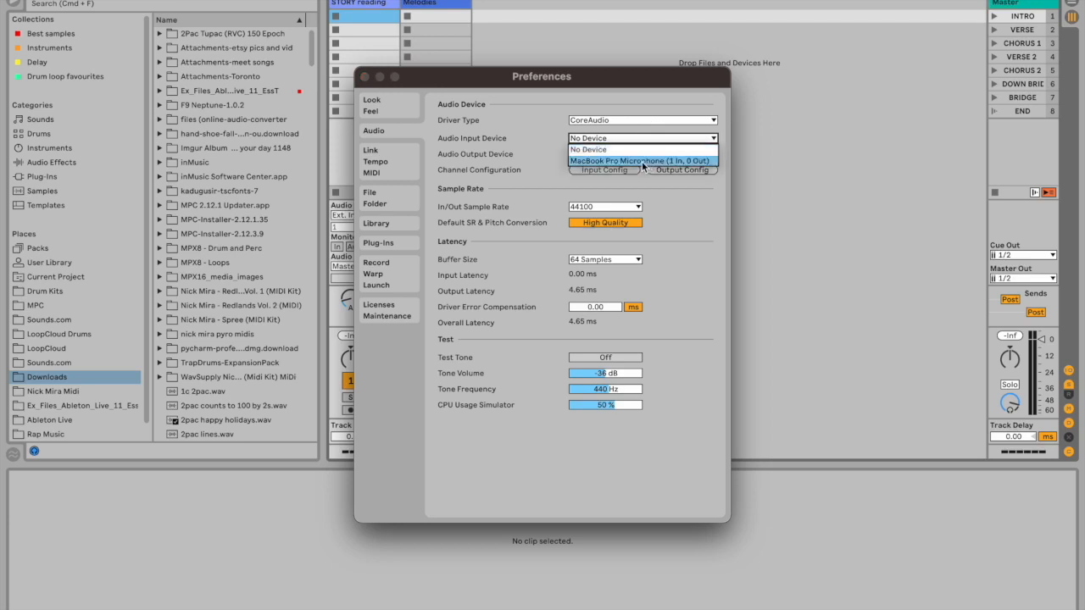
left_click(650, 146)
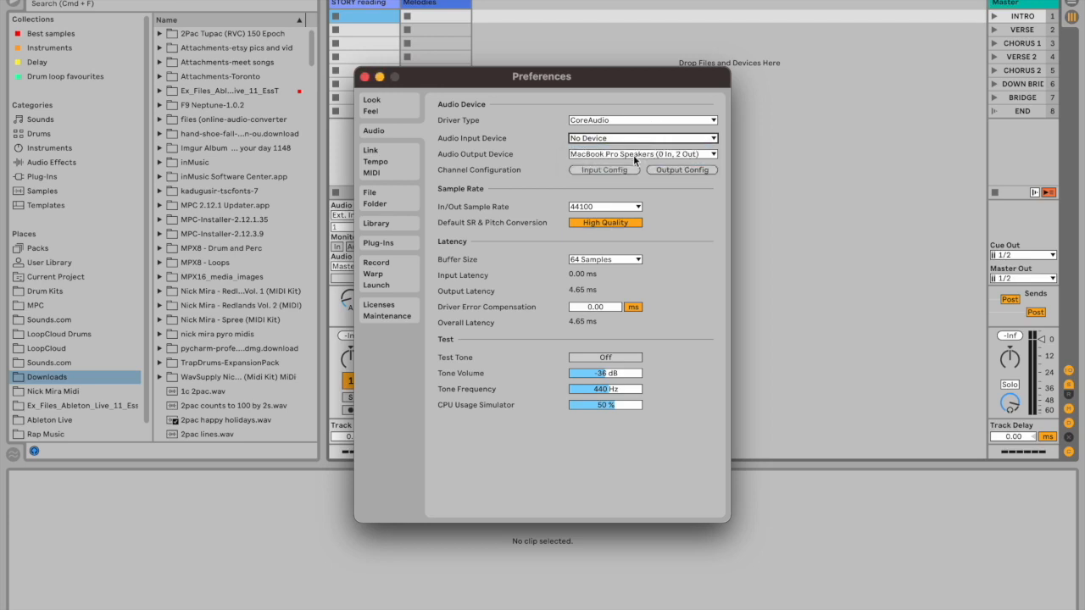
left_click(635, 157)
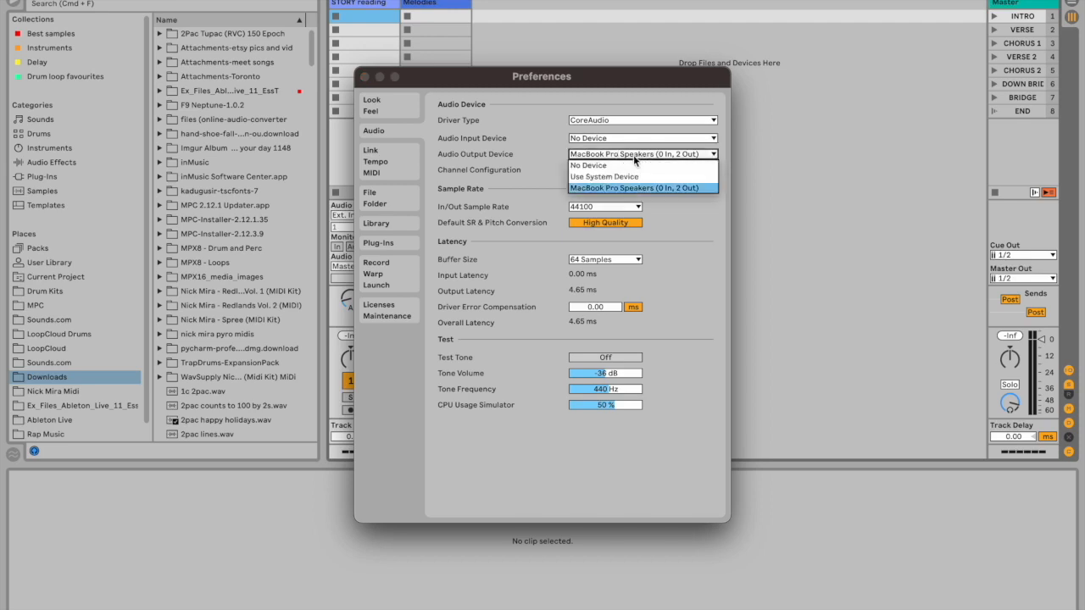
left_click(671, 217)
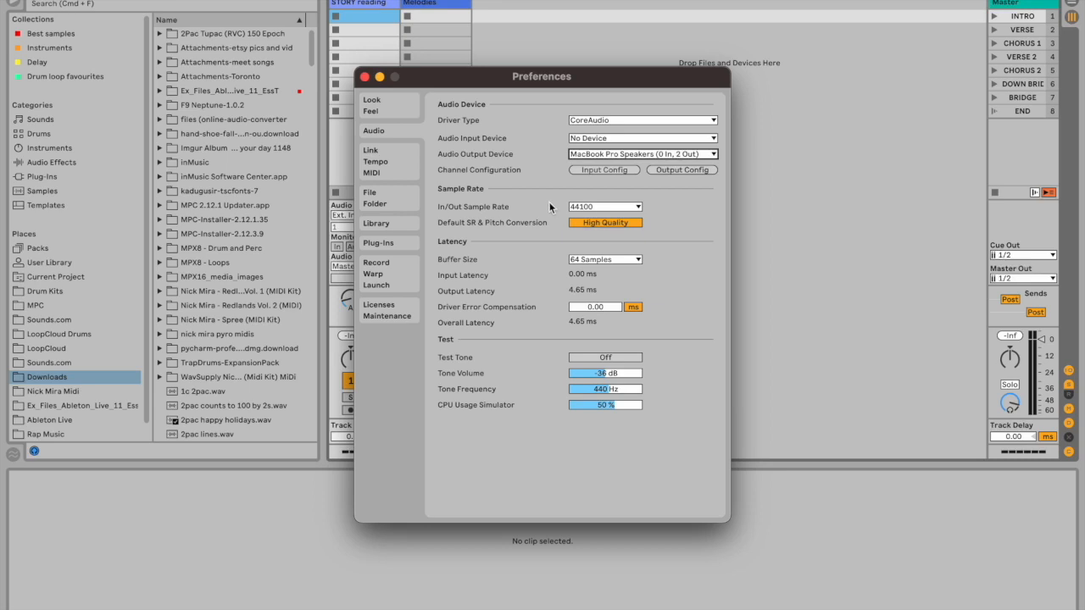
left_click(595, 209)
left_click(599, 213)
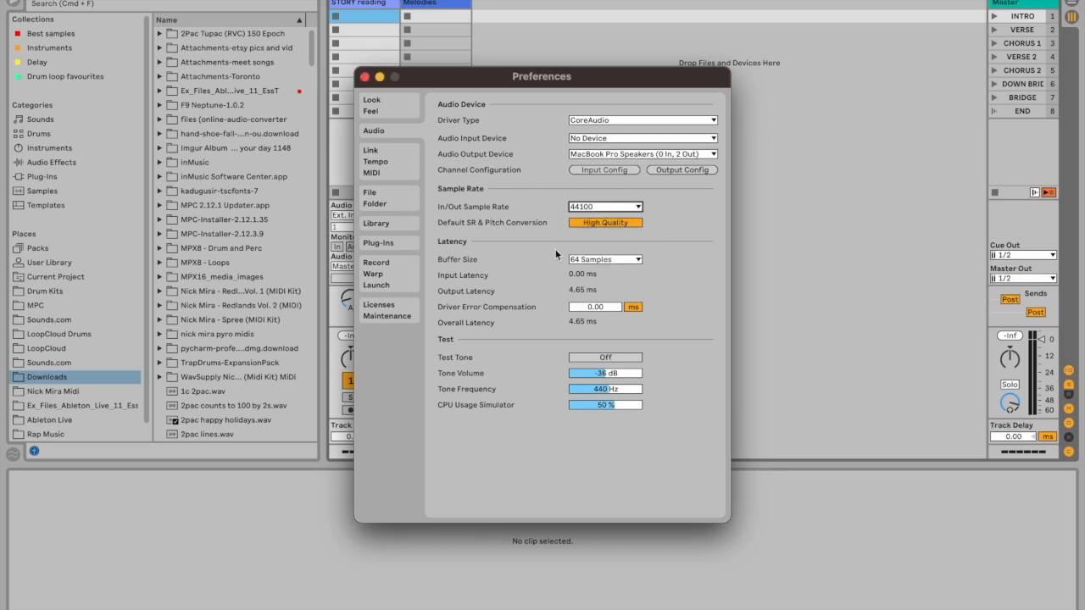
Step: Try buffer sizes of 32 and 128 samples in the latency settings
left_click(630, 260)
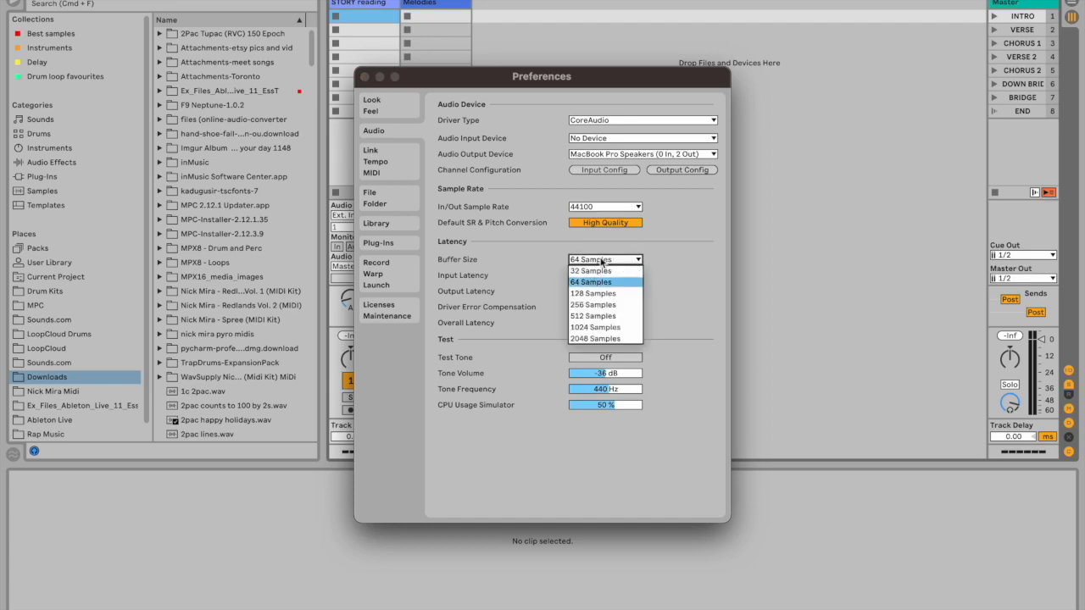
left_click(575, 272)
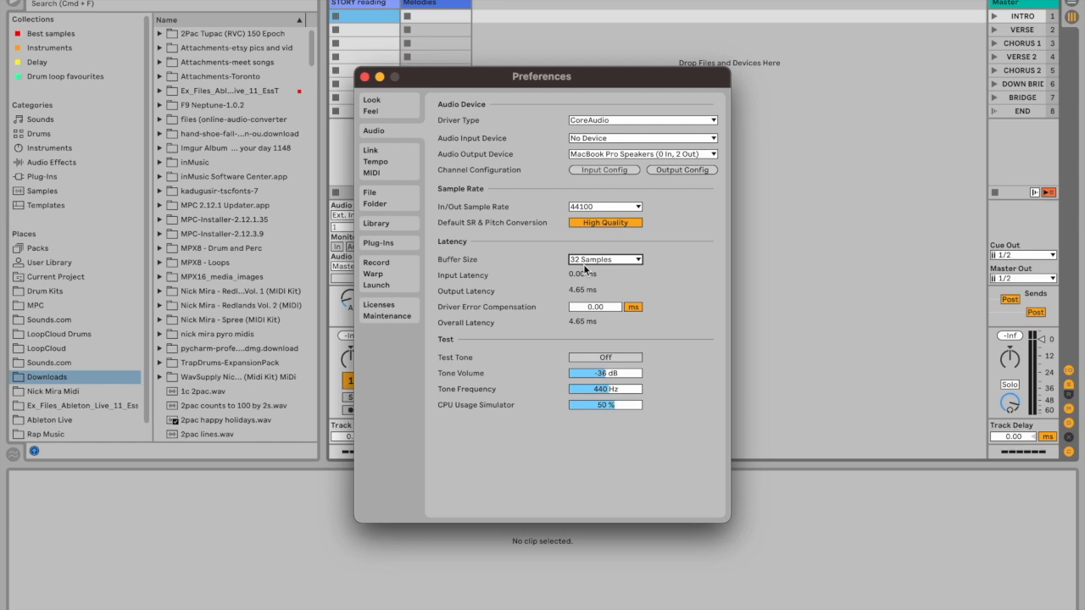
left_click(601, 262)
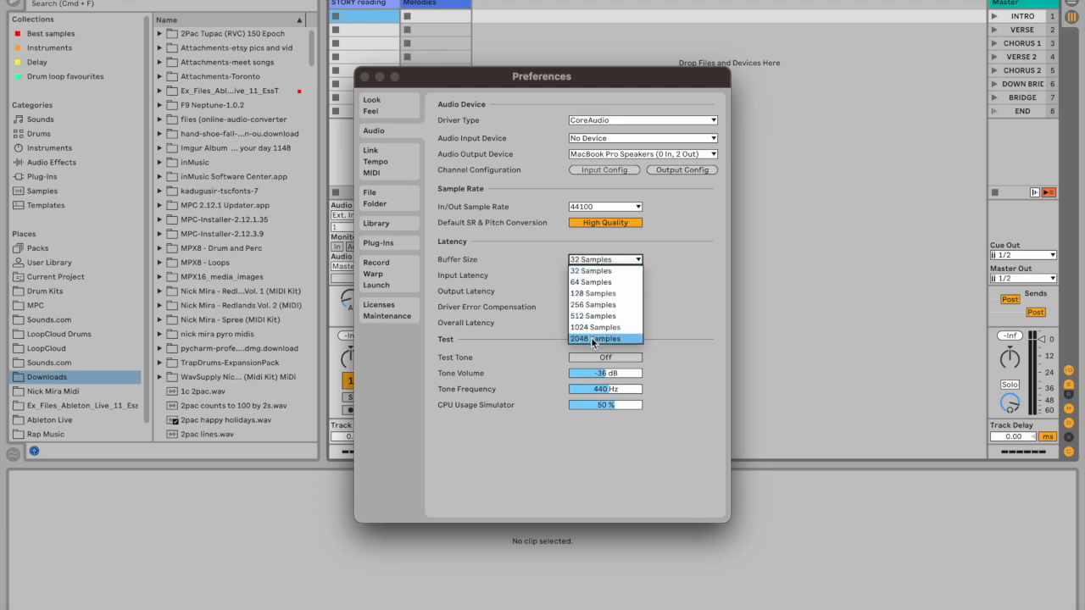
left_click(692, 292)
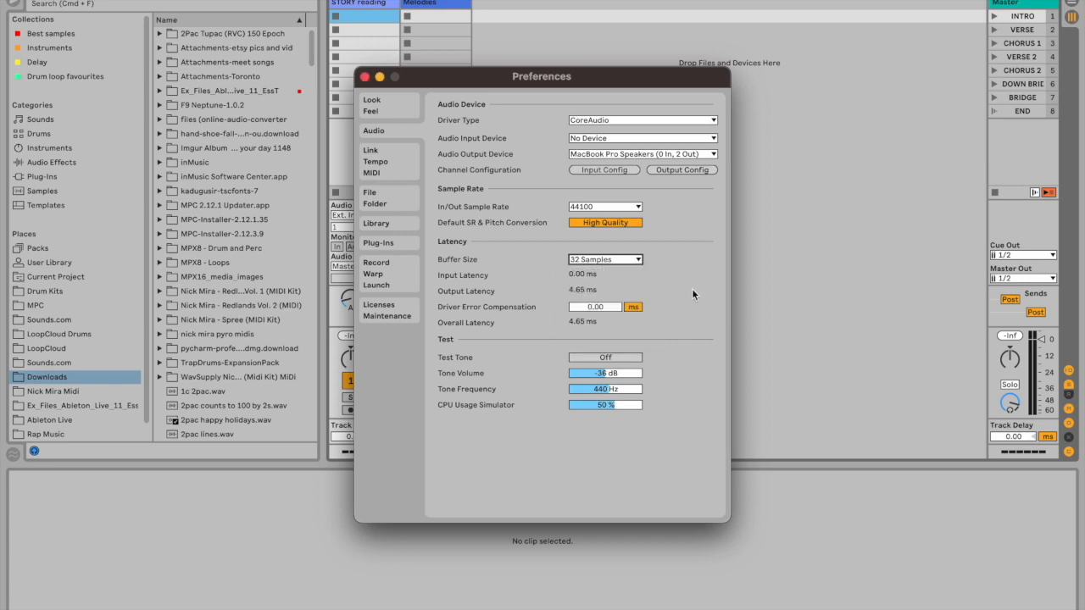
left_click(624, 262)
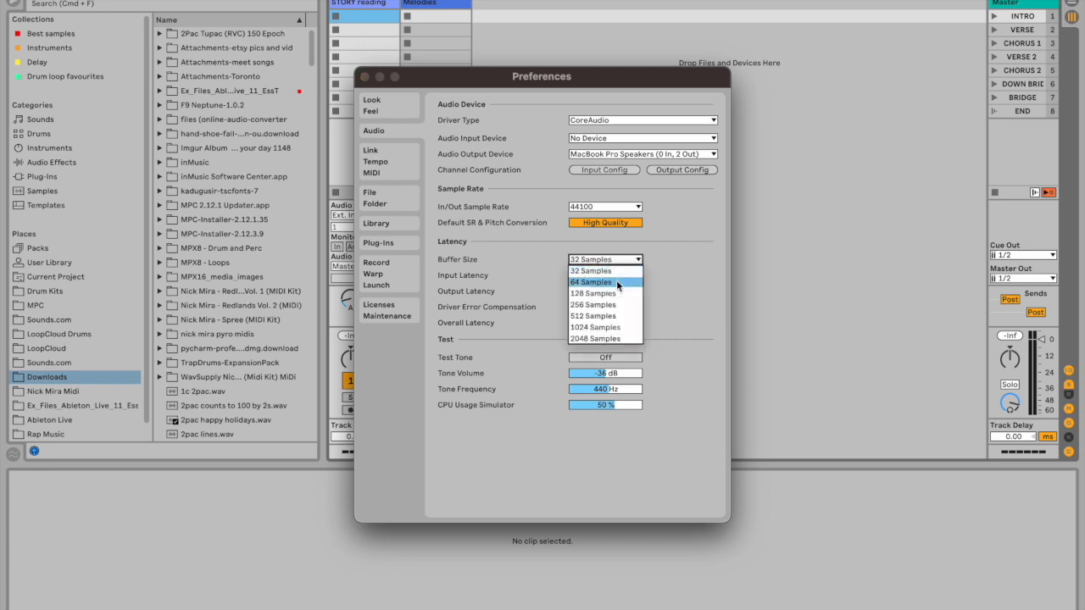
left_click(616, 276)
left_click(620, 261)
left_click(619, 293)
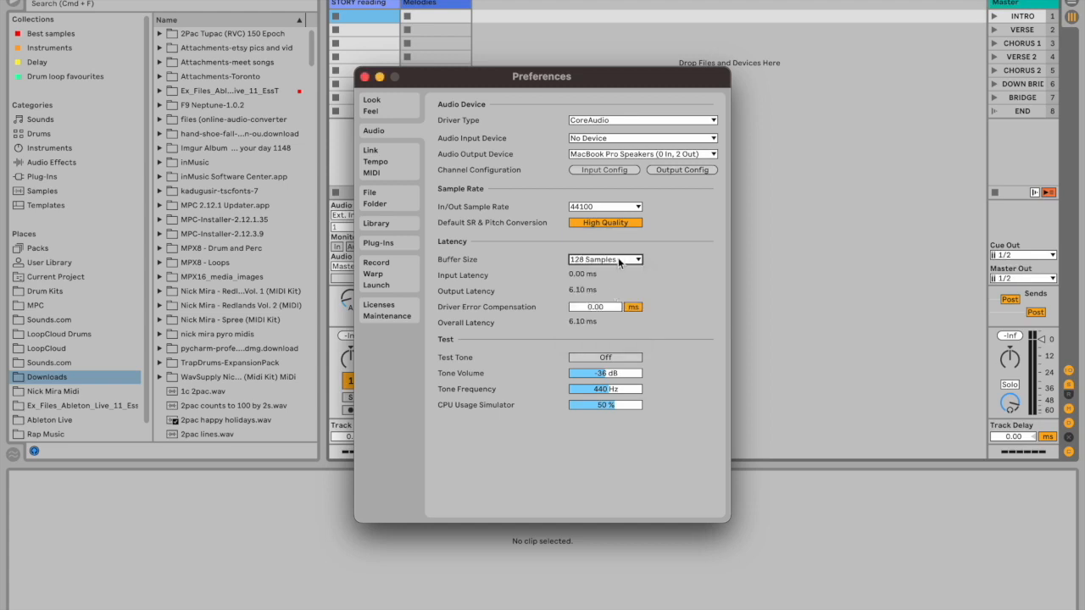
Step: Set the buffer size to 256 samples and briefly turn the test tone on and off
left_click(620, 262)
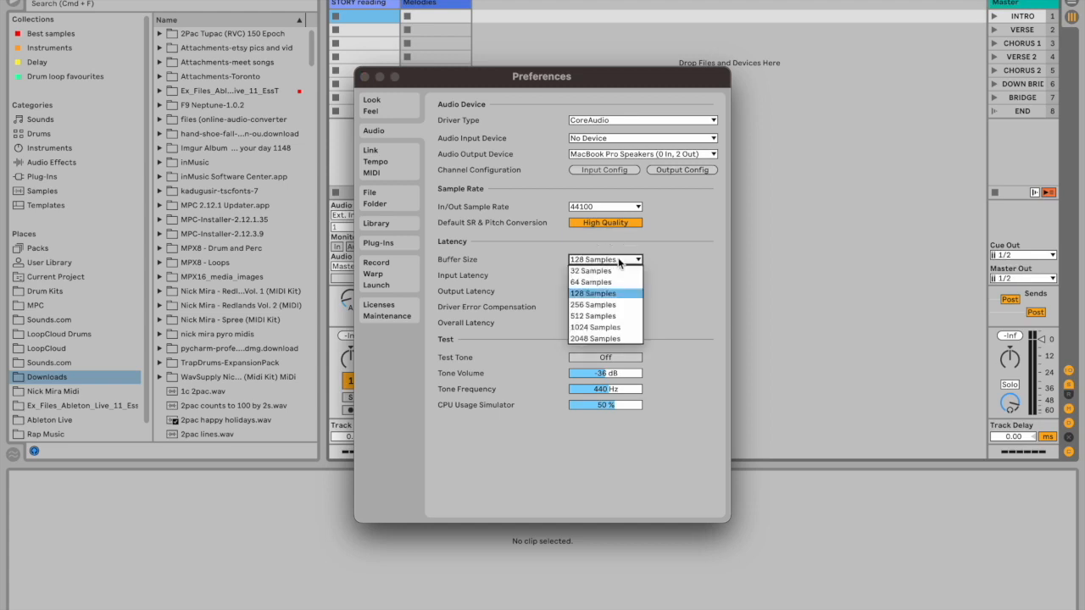
left_click(602, 309)
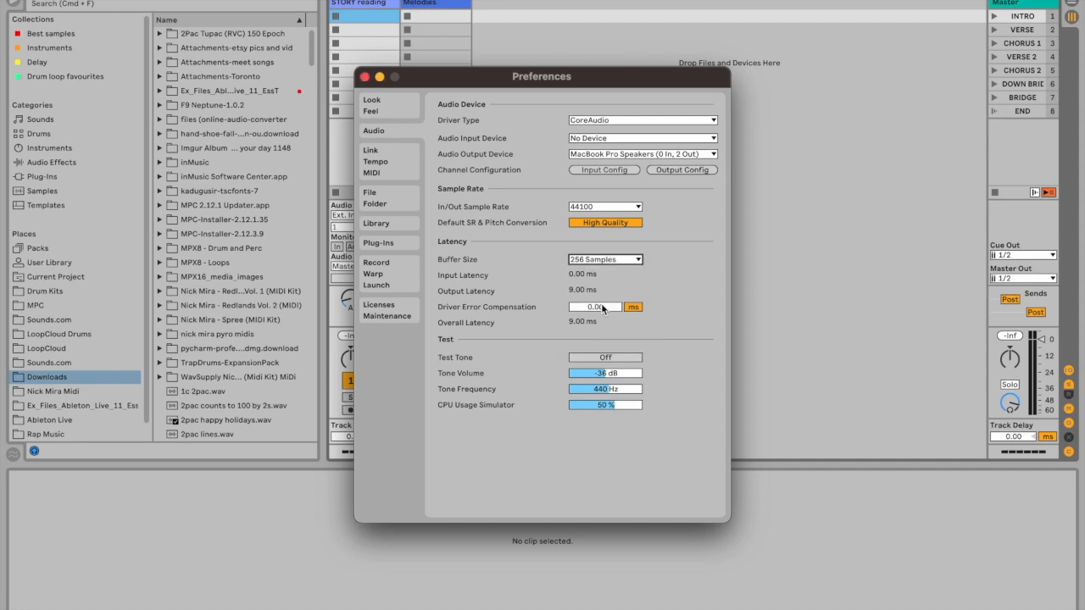
left_click(609, 357)
left_click(632, 360)
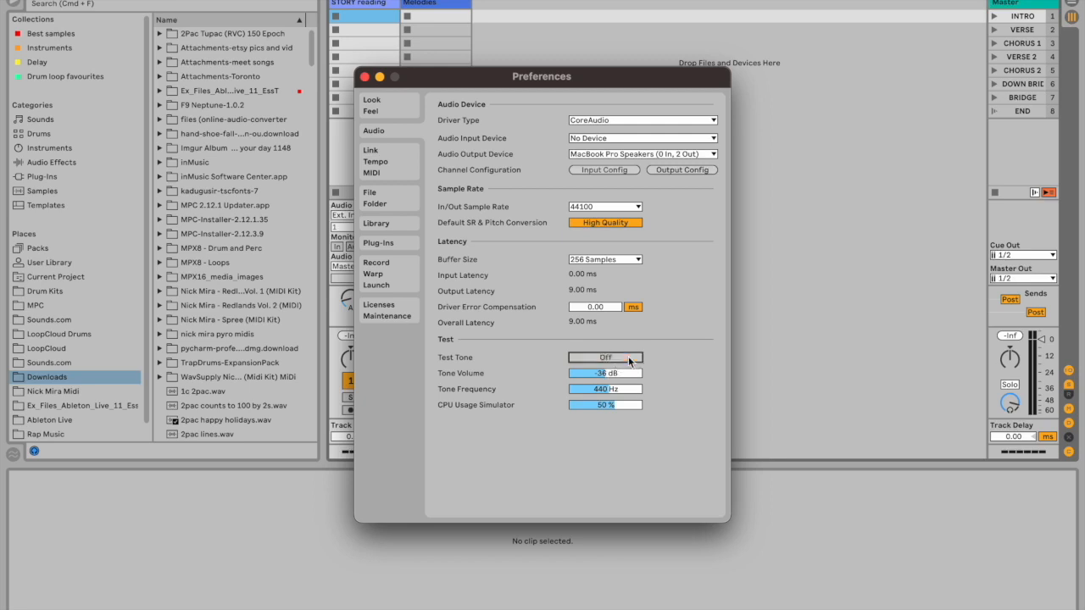
Step: Look through the File Folder, Library, Plug-Ins and Record Warp Launch preferences
left_click(395, 201)
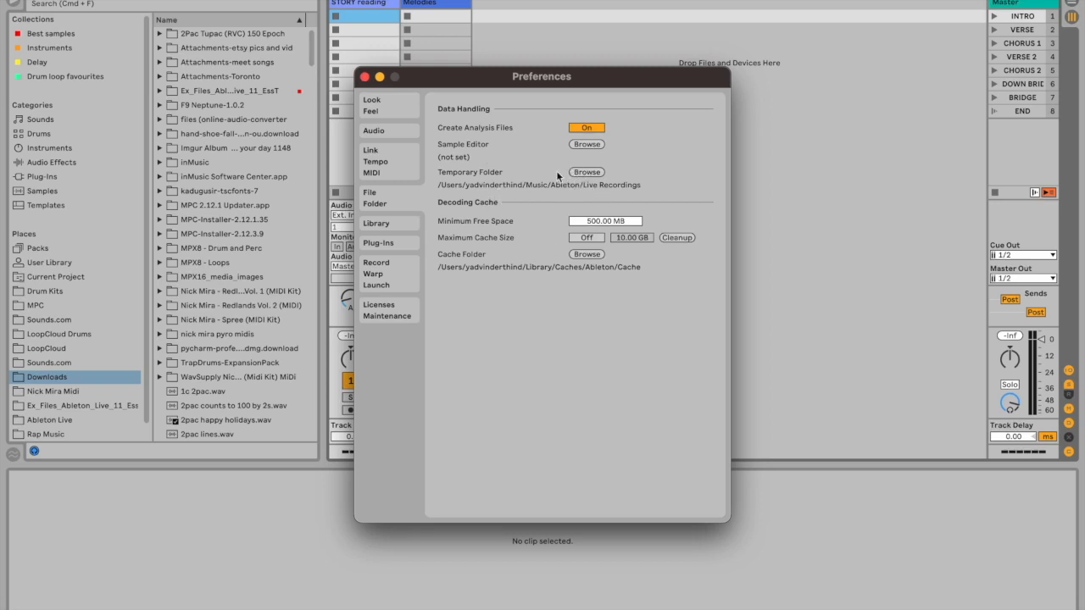
left_click(392, 224)
left_click(397, 244)
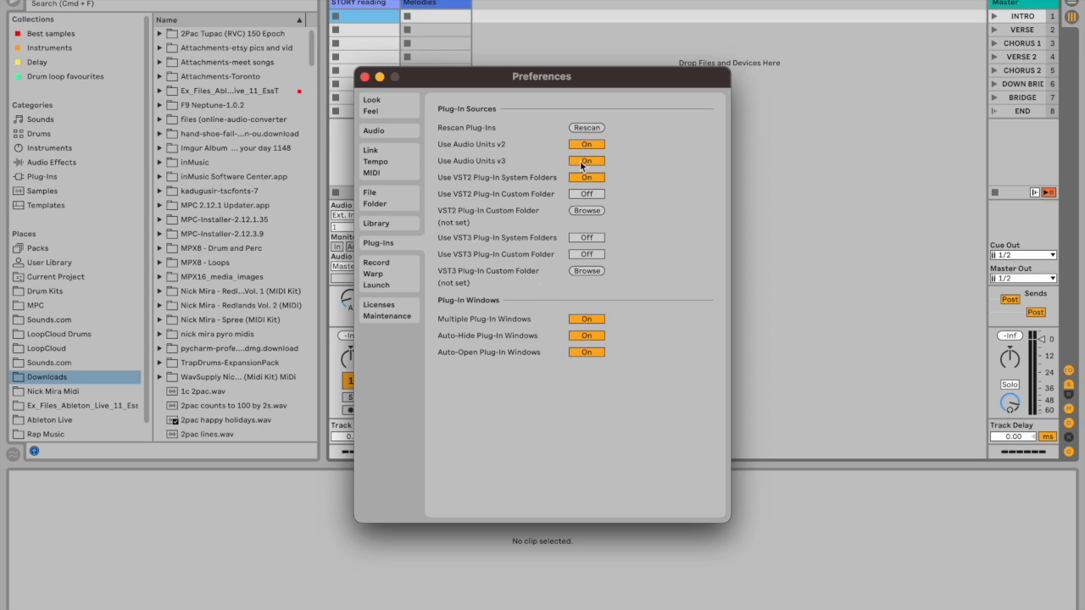
left_click(393, 269)
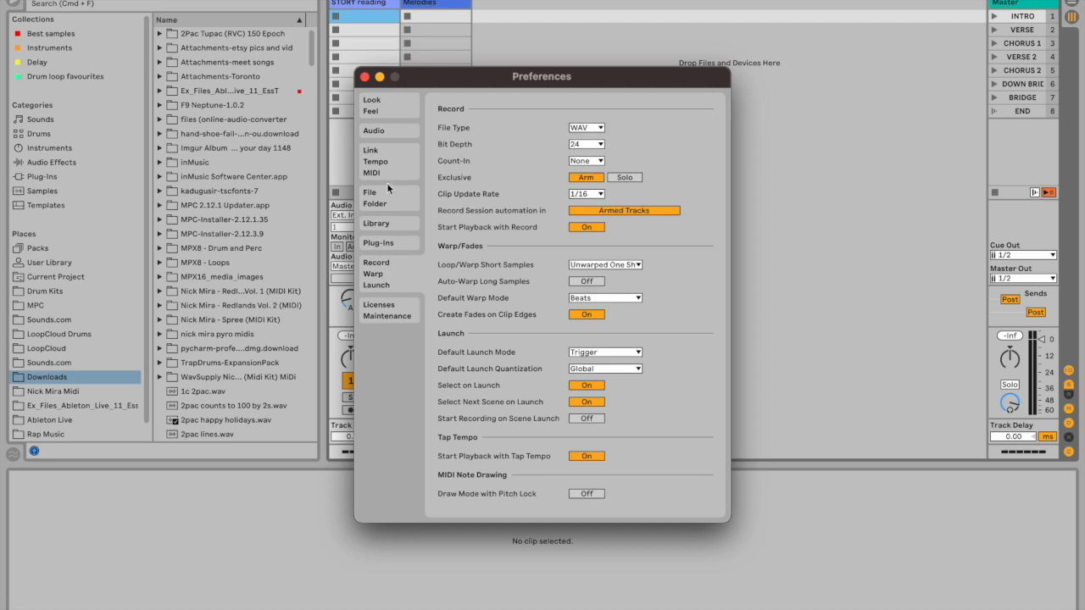
Step: Try a different display theme in the Look Feel preferences and return to the Light theme
left_click(390, 115)
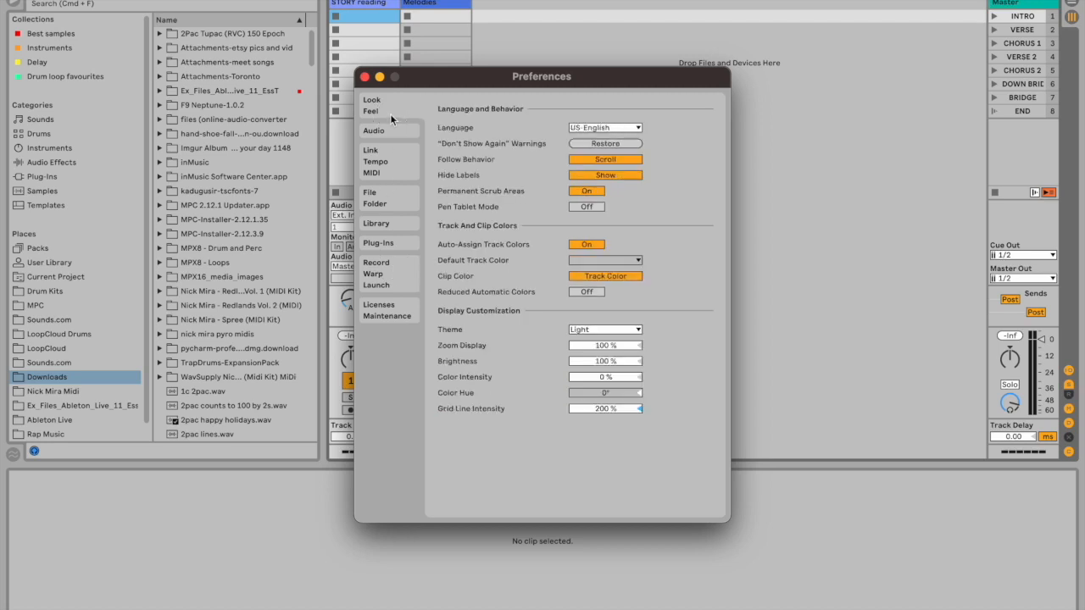
left_click(611, 329)
left_click(610, 348)
left_click(612, 331)
left_click(612, 339)
Step: Check the Lesson 1 topics in Notes, and back in Ableton Live examine the control surface choices under Link Tempo MIDI
key("super+Tab")
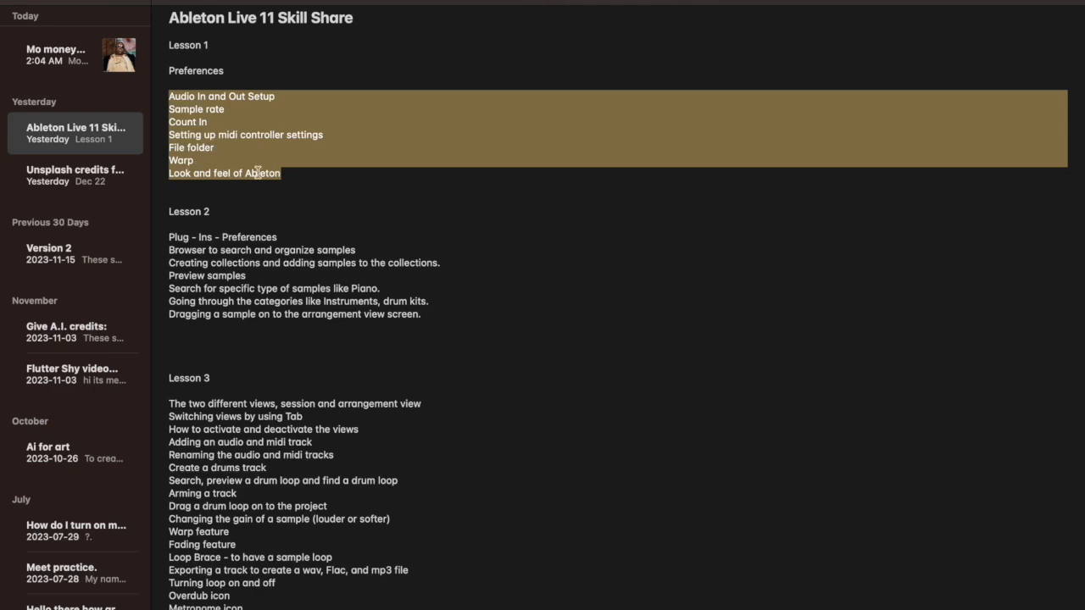
key("super+Tab")
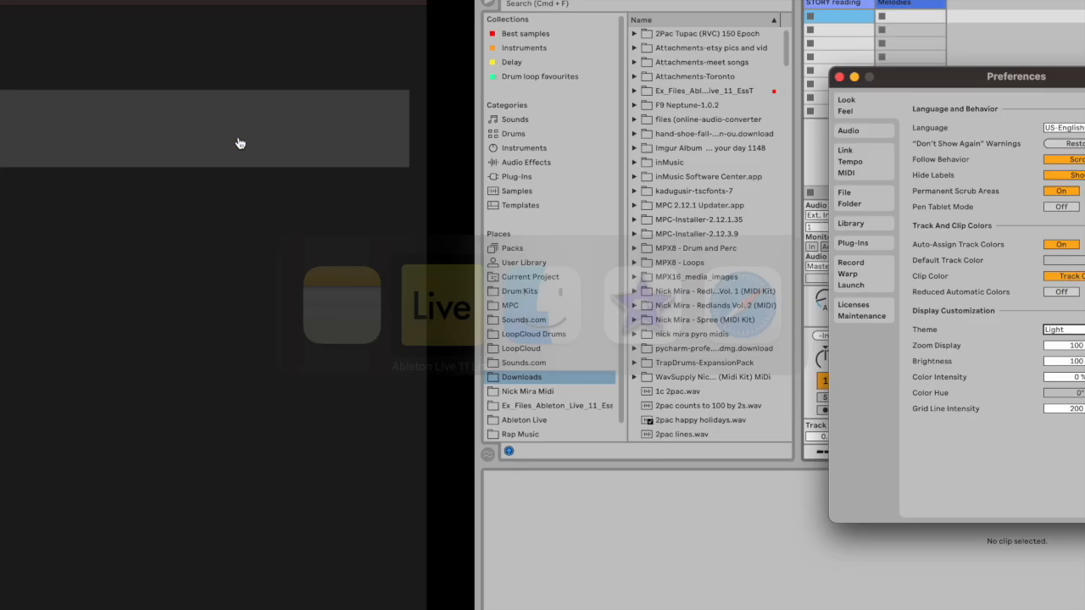
left_click(402, 169)
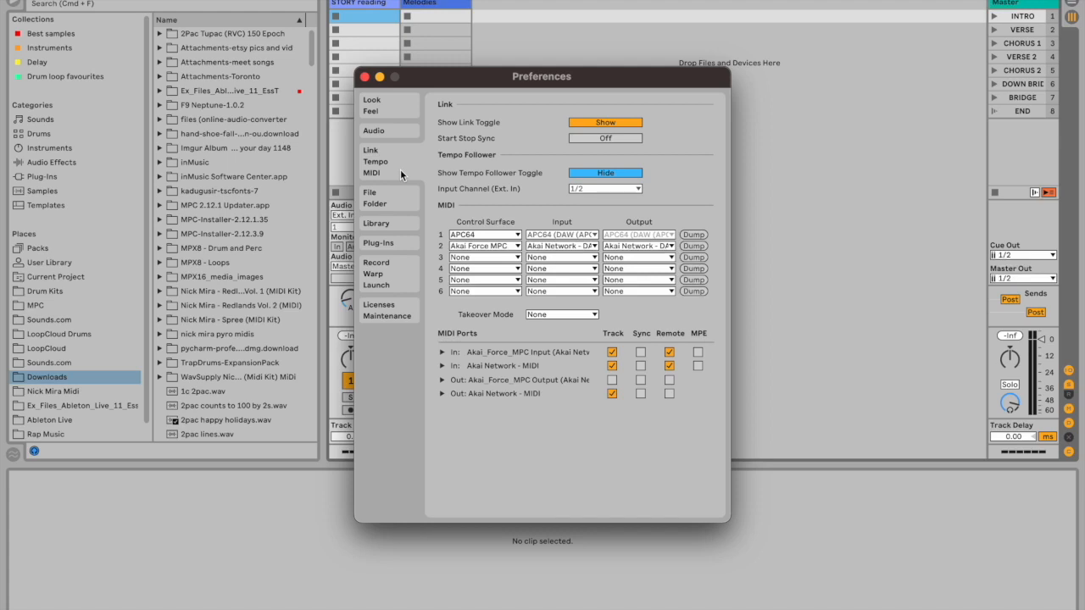
left_click(512, 237)
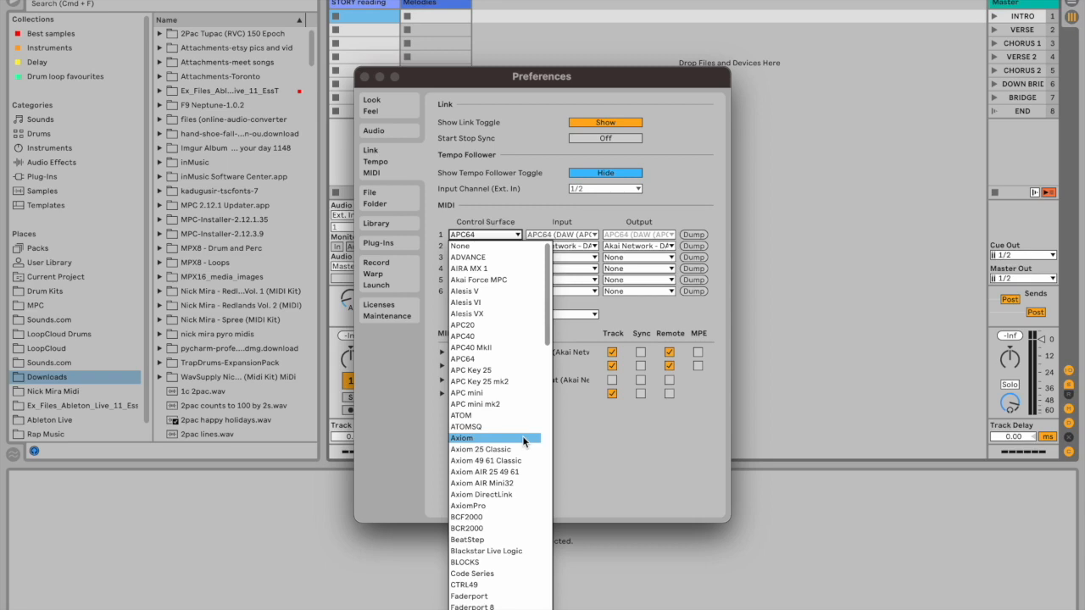
left_click(632, 438)
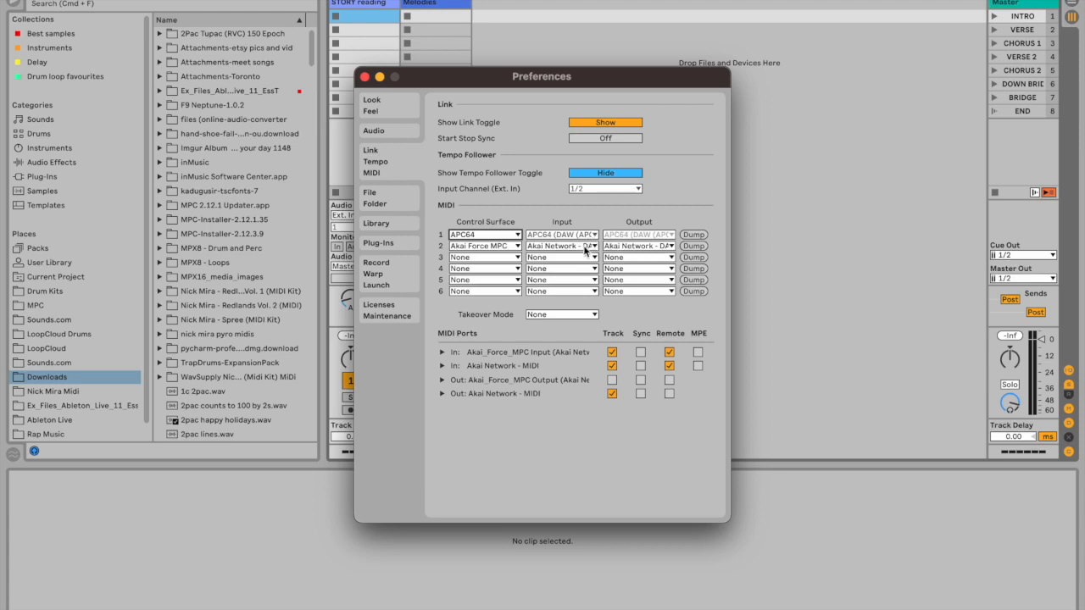
Step: Examine the Loop/Warp Short Samples, Count-In, File Type and Bit Depth choices in the Record Warp Launch preferences, leaving Count-In at None
left_click(395, 274)
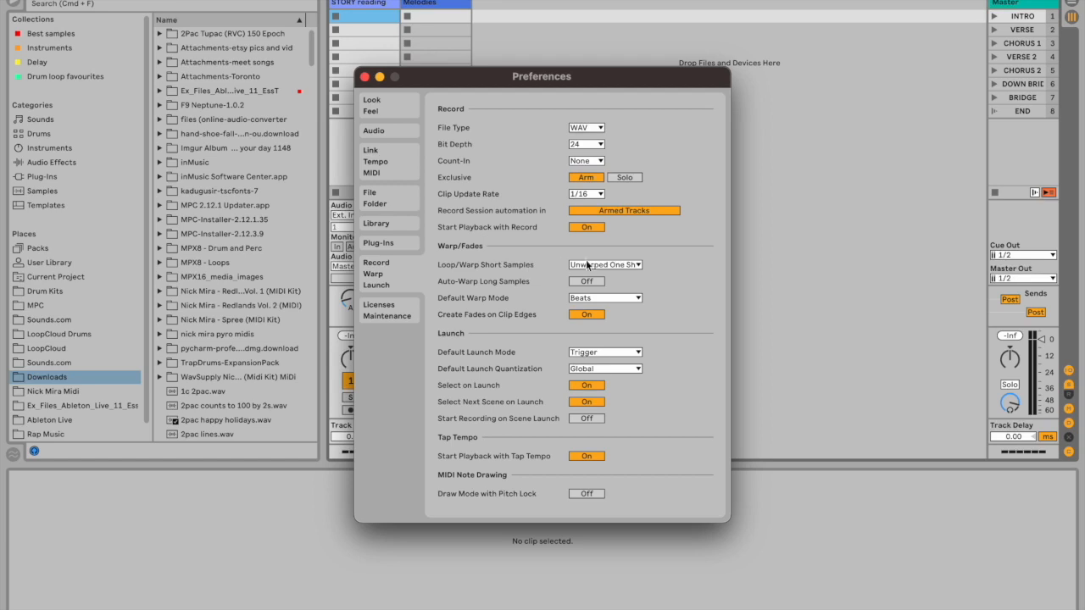
left_click(633, 264)
left_click(590, 162)
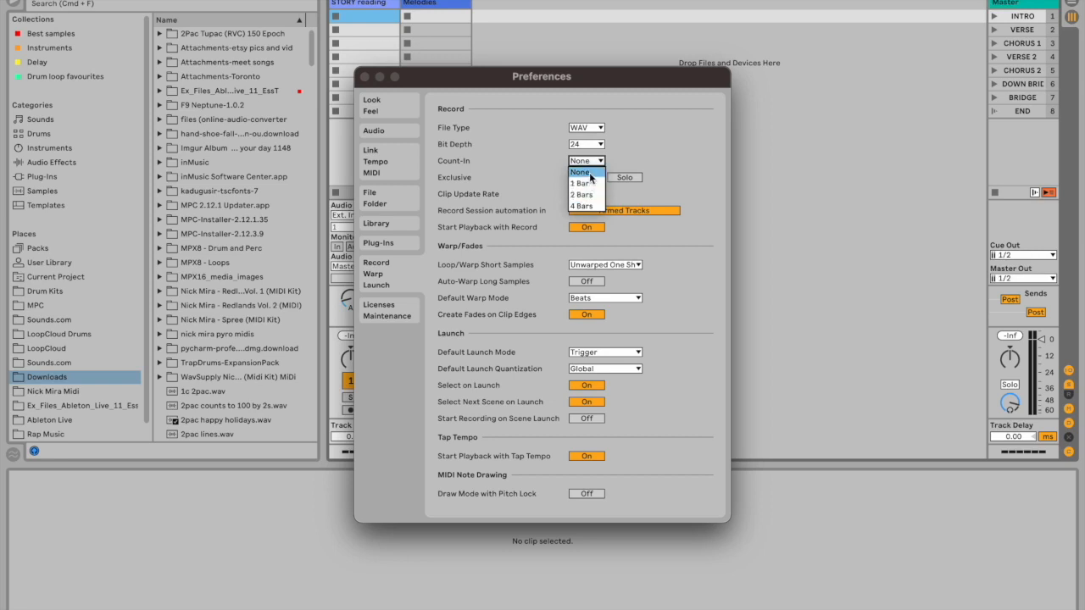
left_click(591, 173)
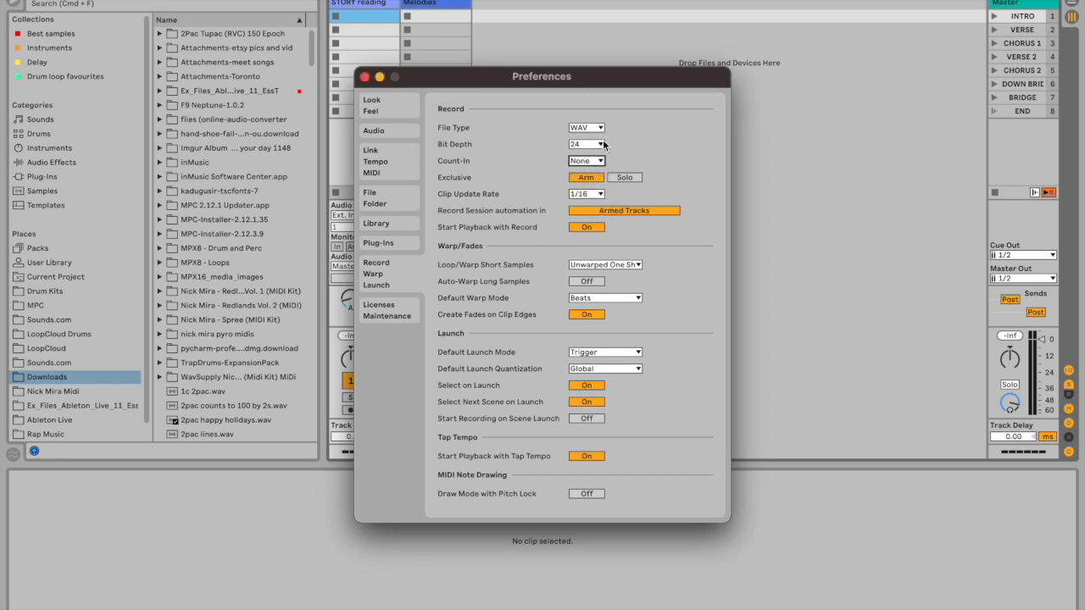
left_click(600, 131)
left_click(601, 139)
left_click(601, 145)
left_click(593, 145)
Step: Look over the File Folder and Library preferences and check the theme choices under Look Feel
left_click(395, 199)
left_click(394, 223)
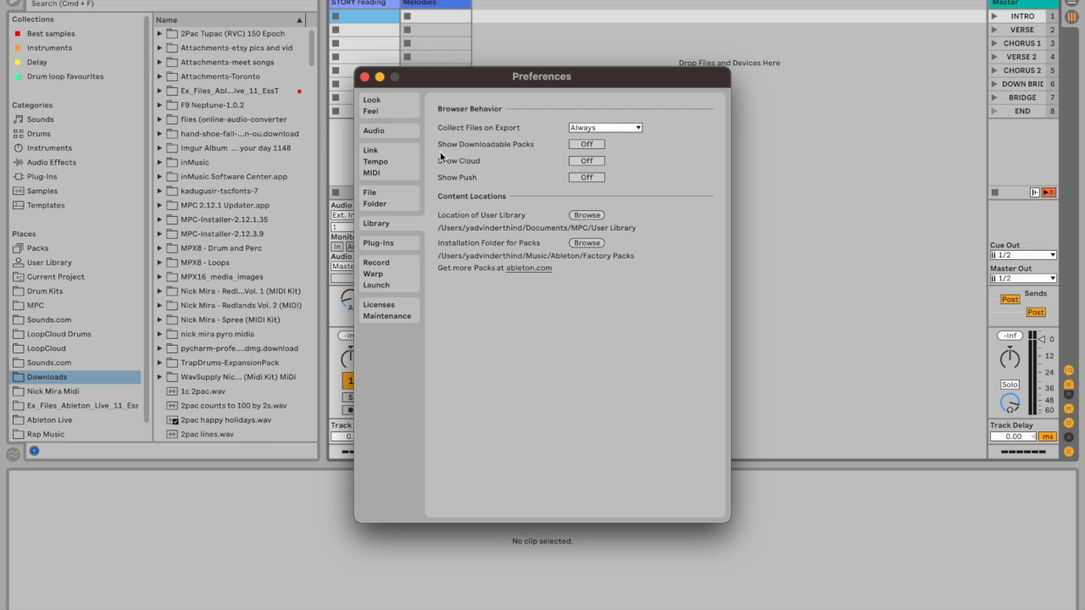
left_click(401, 110)
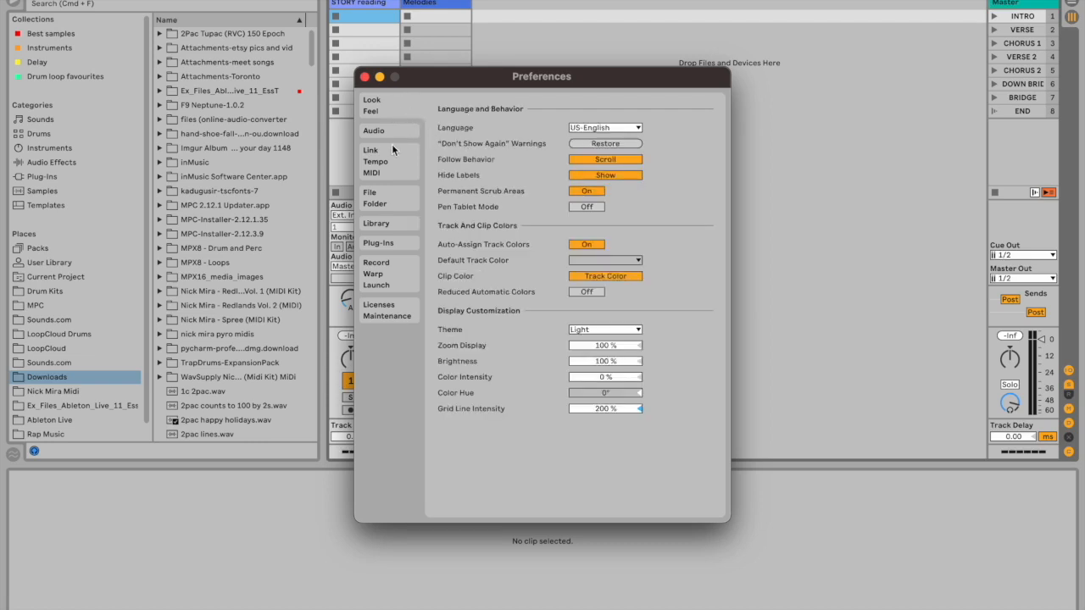
left_click(607, 329)
left_click(602, 333)
Step: Check the audio input device choices and revisit the Link Tempo MIDI, Library, File Folder and Plug-Ins preferences
left_click(376, 132)
left_click(628, 142)
left_click(628, 141)
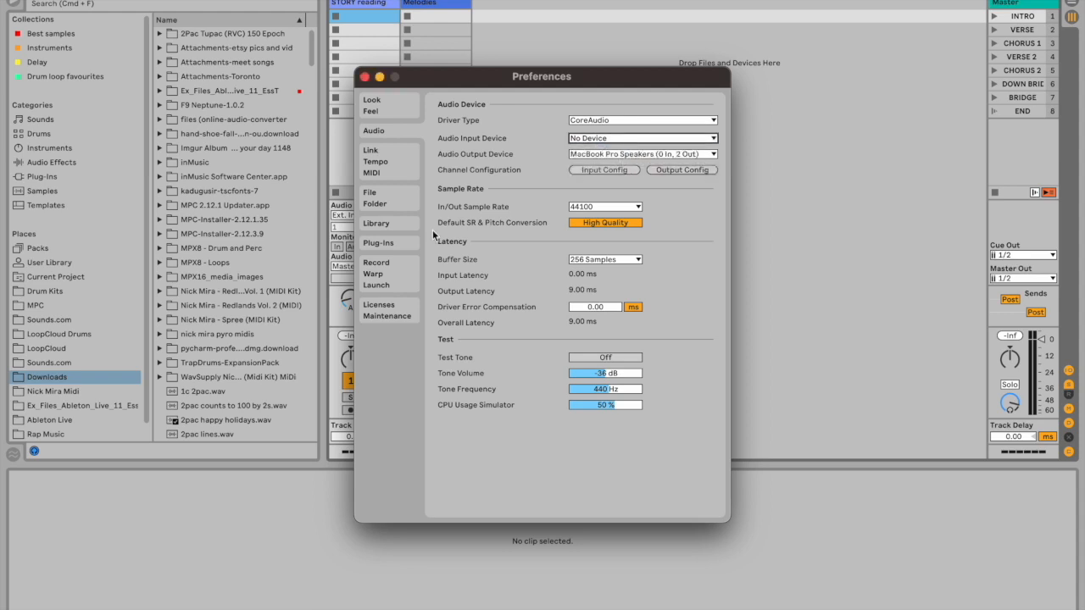
left_click(389, 153)
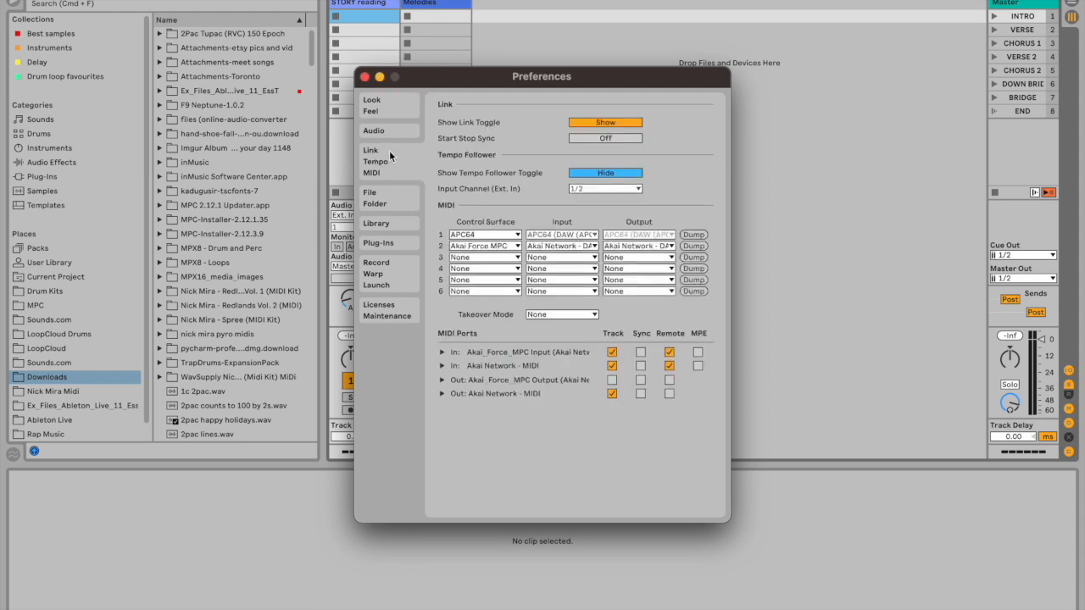
left_click(404, 227)
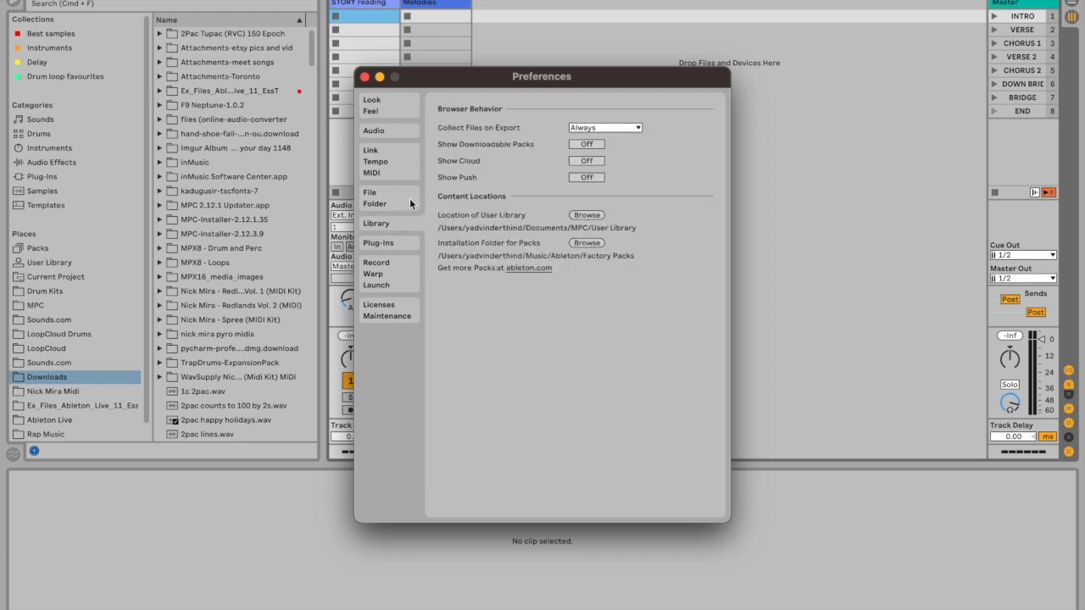
left_click(410, 198)
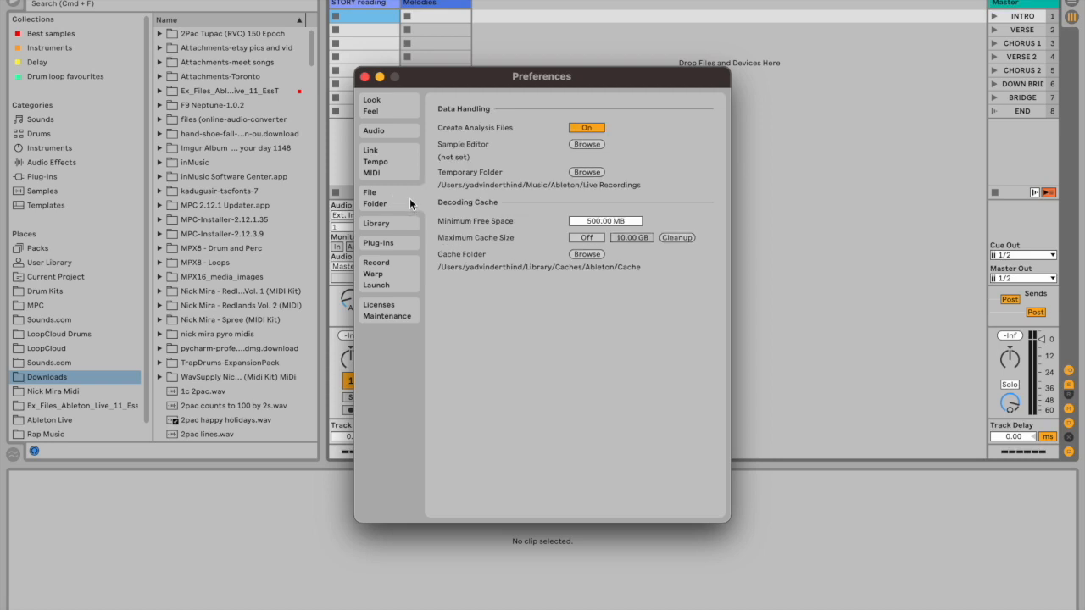
left_click(401, 167)
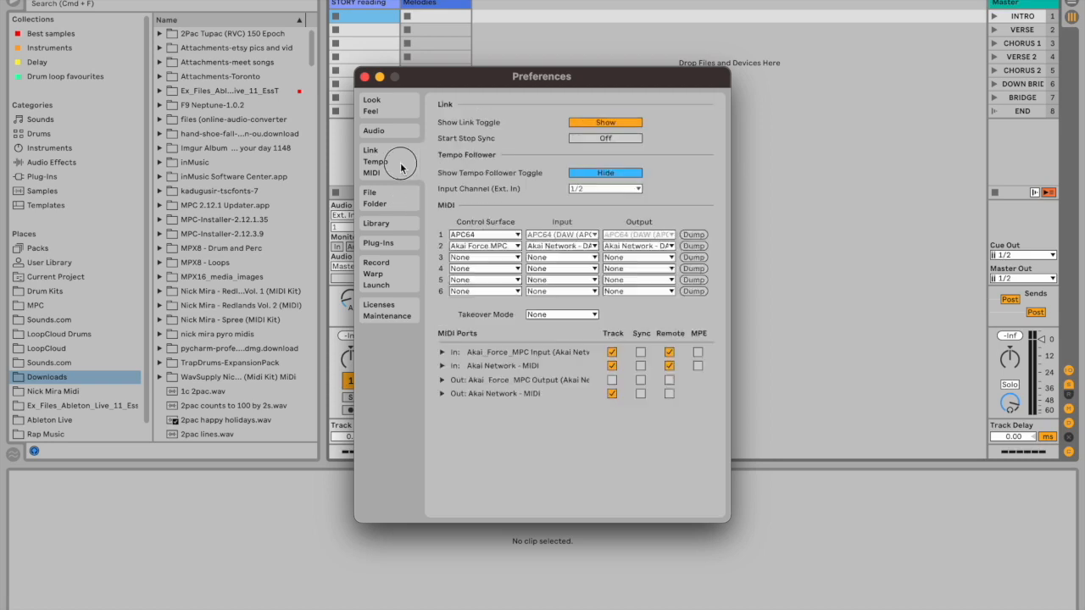
left_click(380, 222)
left_click(390, 247)
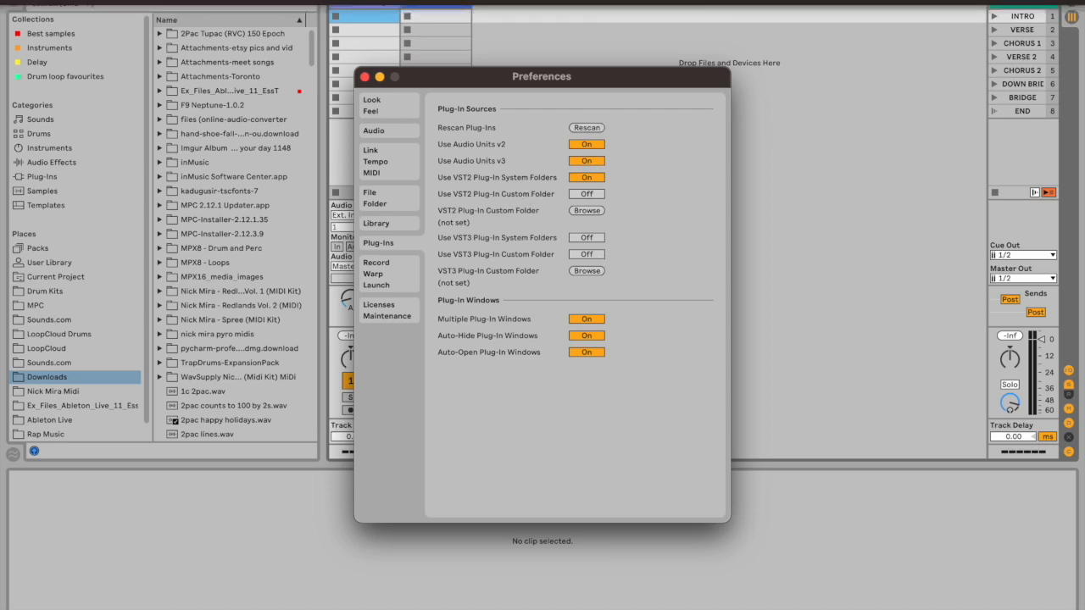
Step: Show the built-in lessons with the Preferences window moved clear of them, and open the linked Ableton Reference Manual
left_click(283, 1)
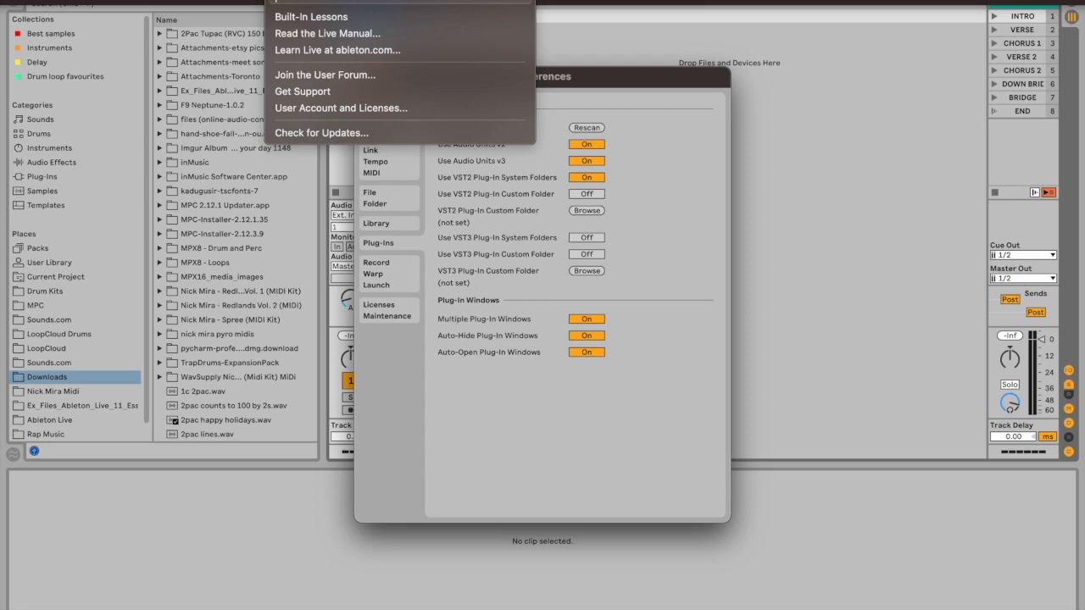
left_click(342, 26)
left_click_drag(675, 75, 491, 125)
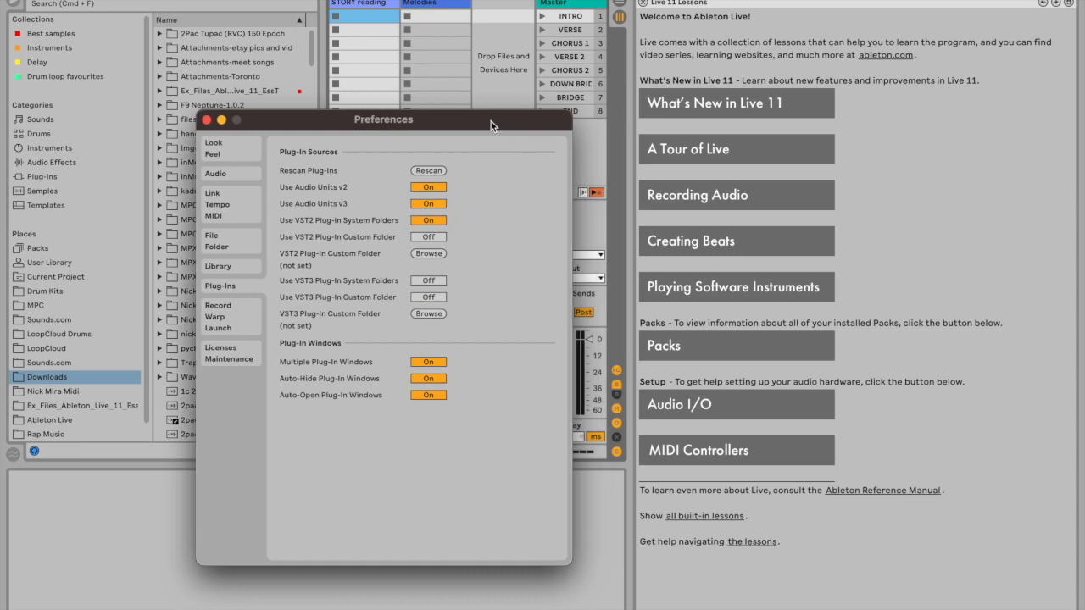
left_click(726, 451)
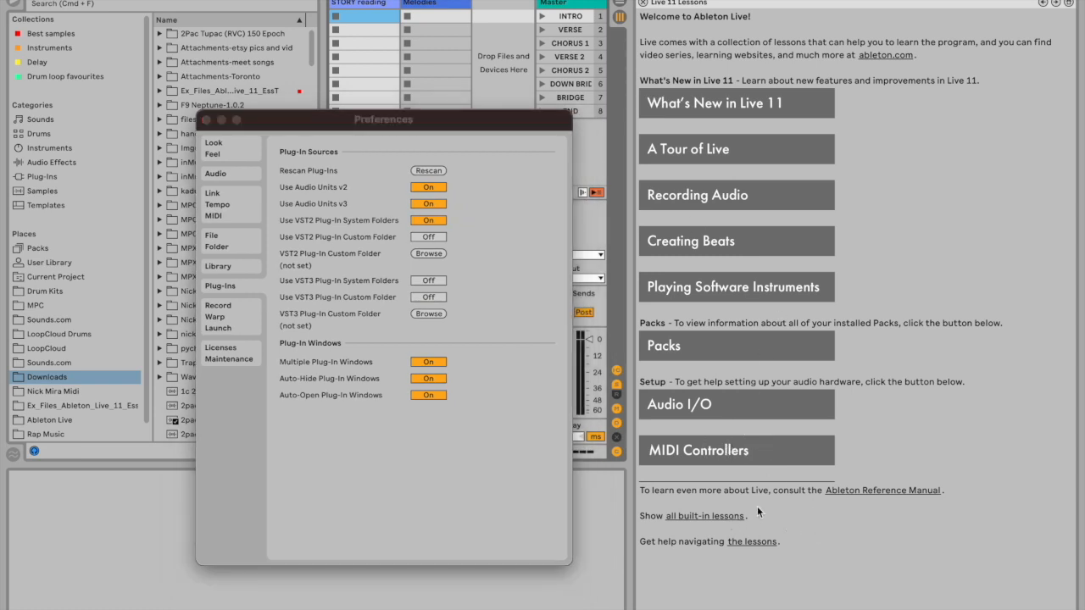
left_click(859, 490)
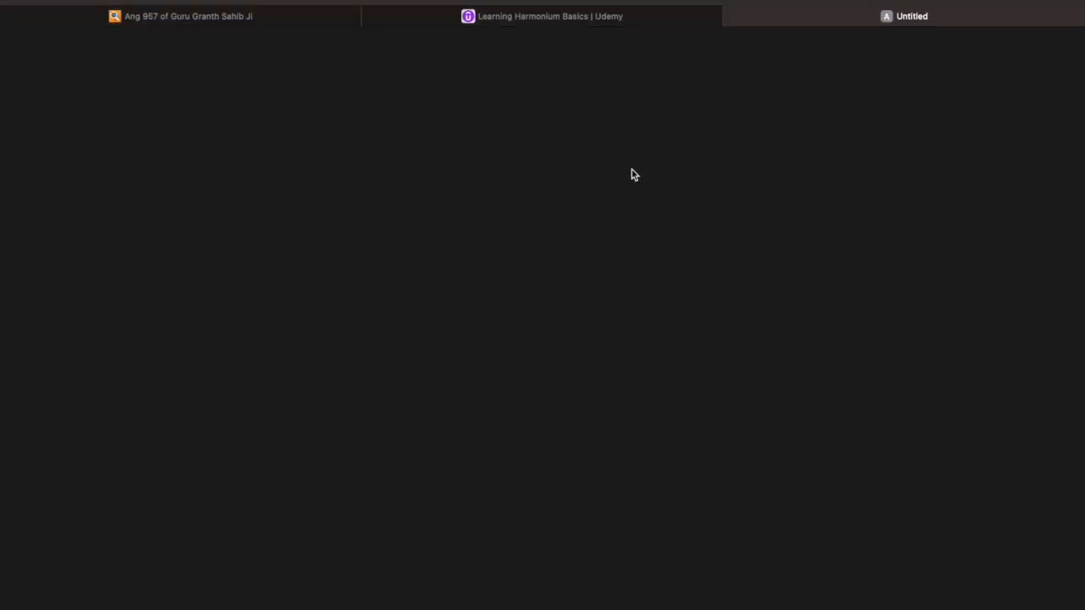